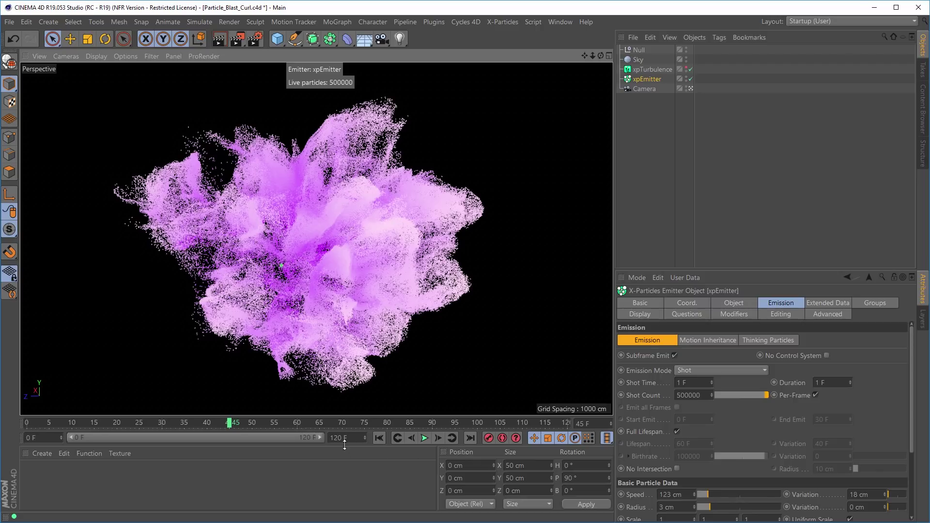
Replay the 500000-particle purple burst while orbiting the cloud, then rewind to frame 0.
mouse_move(311, 244)
left_mouse_down("alt")
mouse_move(326, 261)
mouse_move(341, 85)
left_mouse_up("alt")
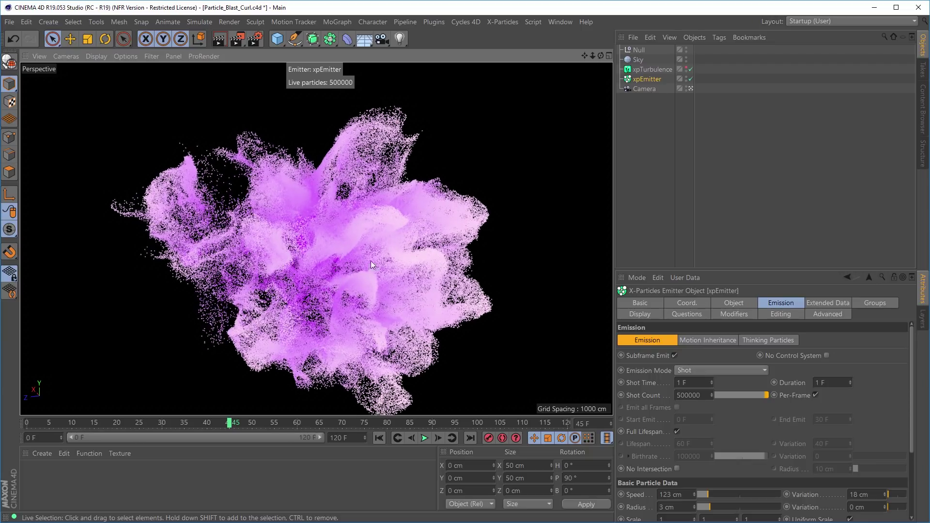
mouse_move(363, 257)
left_mouse_down("alt")
mouse_move(314, 261)
mouse_move(246, 234)
mouse_move(429, 282)
mouse_move(329, 249)
mouse_move(434, 402)
left_mouse_up("alt")
left_click(379, 438)
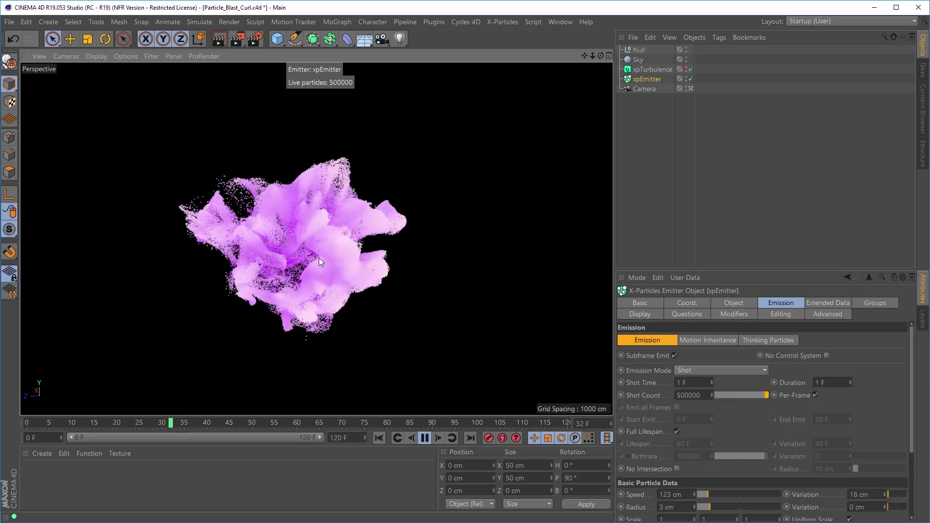
mouse_move(303, 233)
left_mouse_down("alt")
mouse_move(496, 263)
mouse_move(290, 249)
left_mouse_up("alt")
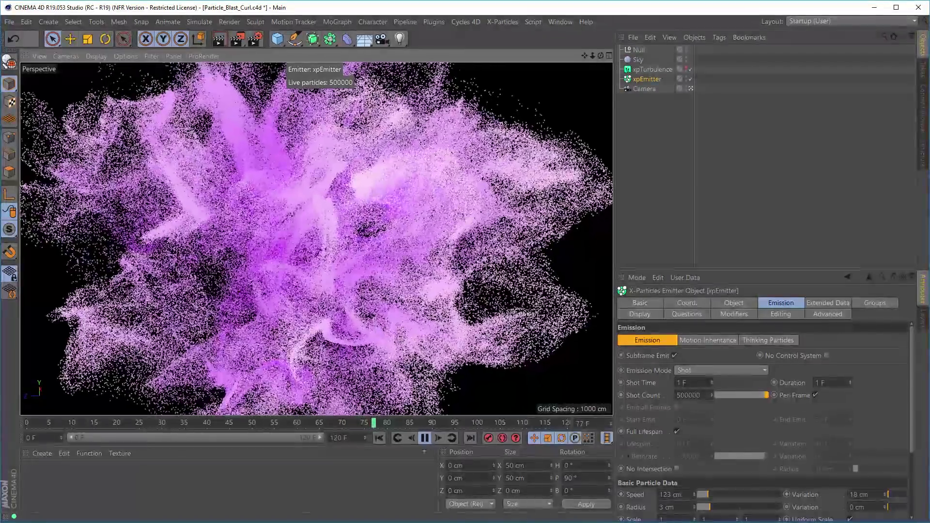
left_click(382, 440)
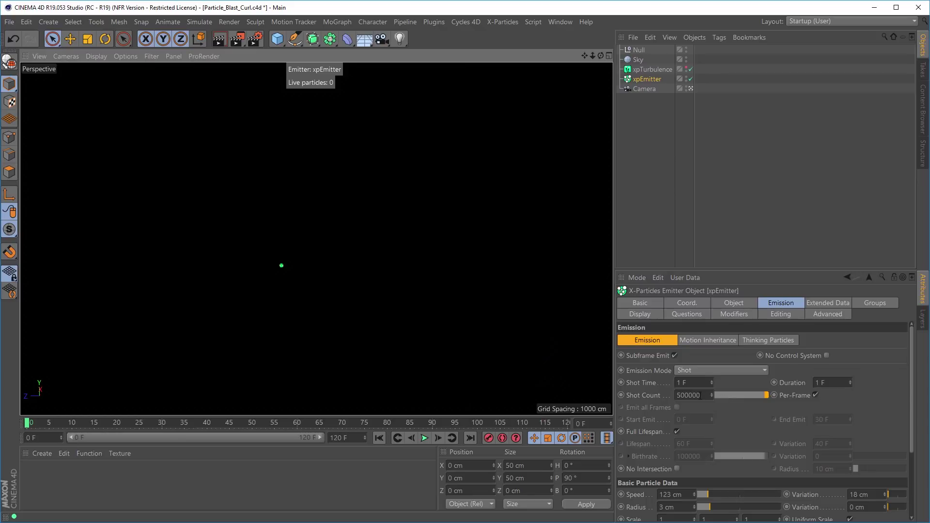
Set Shot Count to 1500000, pause the burst at frame 39, then orbit and zoom into the cloud.
left_click_drag(703, 396, 661, 404)
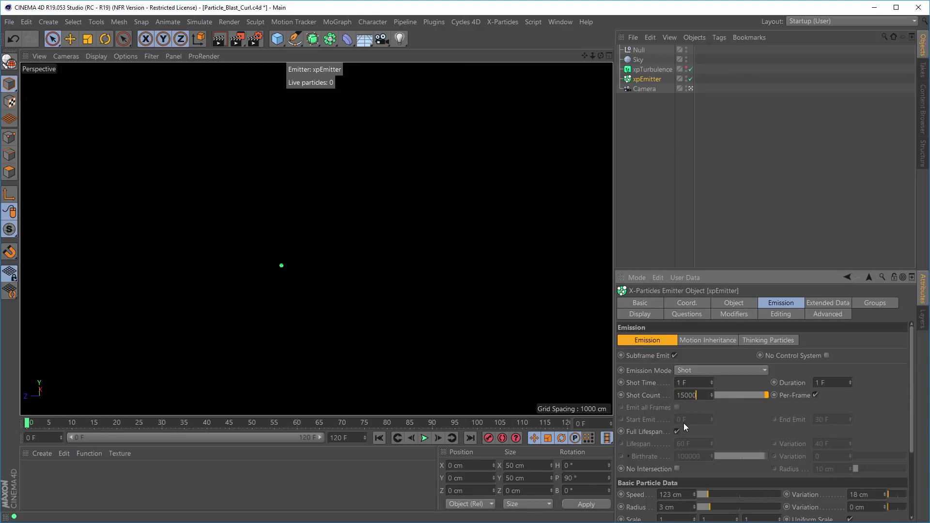
type("00")
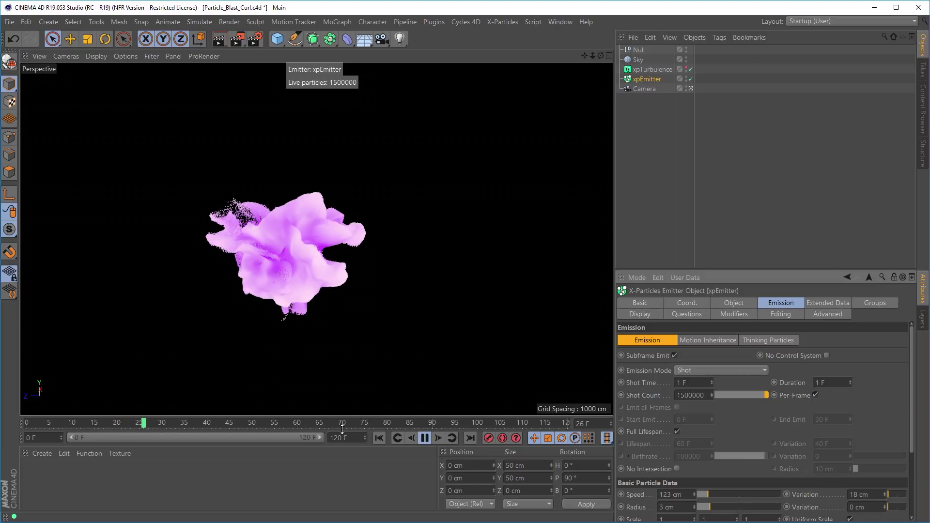
left_click(424, 440)
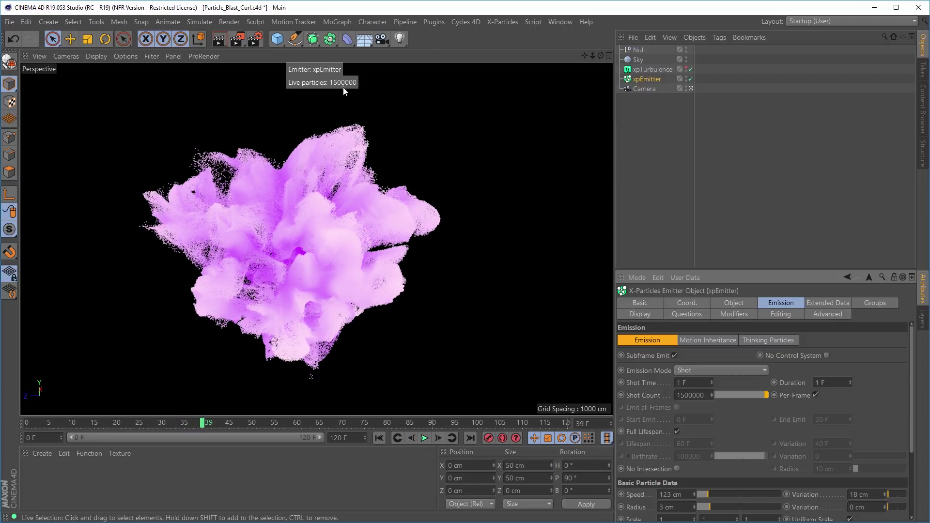
mouse_move(306, 242)
left_mouse_down("alt")
mouse_move(342, 272)
mouse_move(432, 269)
mouse_move(284, 279)
mouse_move(150, 246)
mouse_move(307, 257)
mouse_move(323, 249)
left_mouse_up("alt")
mouse_move(313, 246)
right_mouse_down("alt")
mouse_move(480, 232)
mouse_move(309, 252)
mouse_move(320, 251)
right_mouse_up("alt")
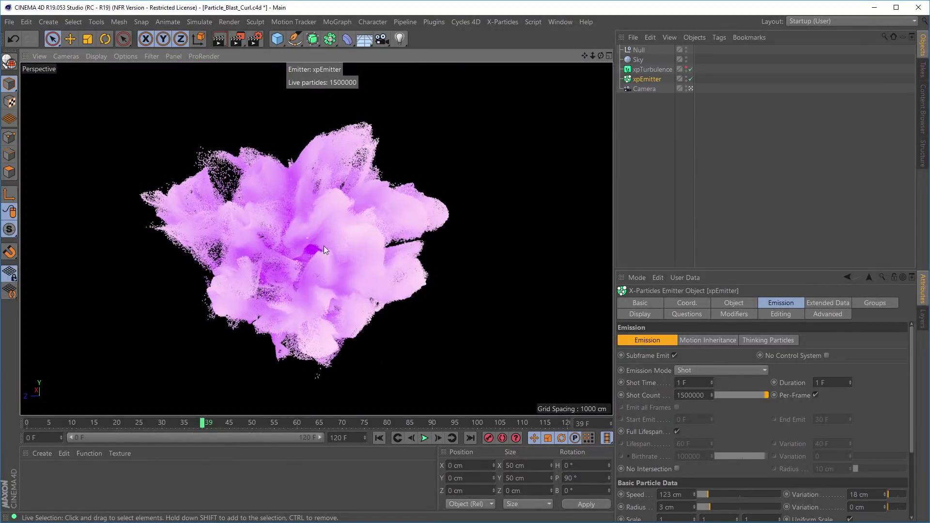
mouse_move(323, 246)
left_mouse_down("alt")
mouse_move(373, 255)
mouse_move(307, 238)
mouse_move(307, 266)
left_mouse_up("alt")
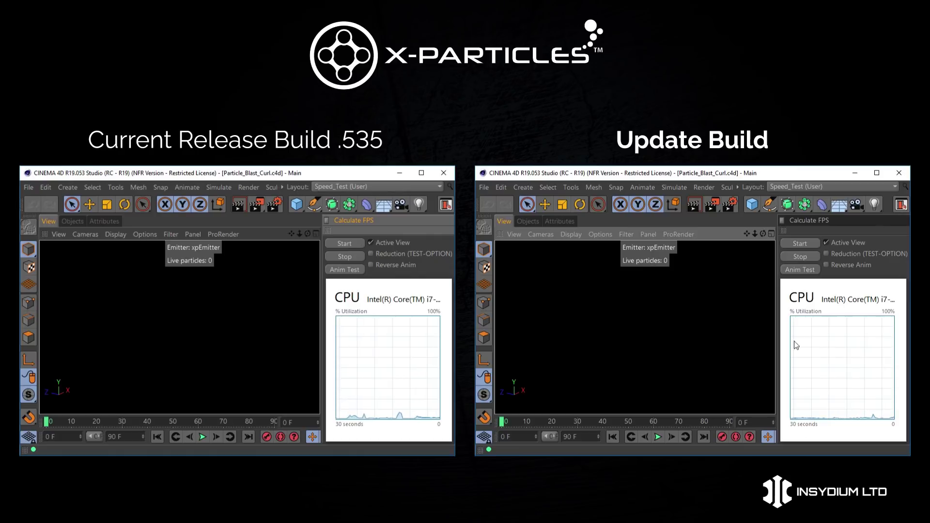
Run Anim Test in both builds: 5.42 fps release versus 8.56 fps update.
left_click(793, 269)
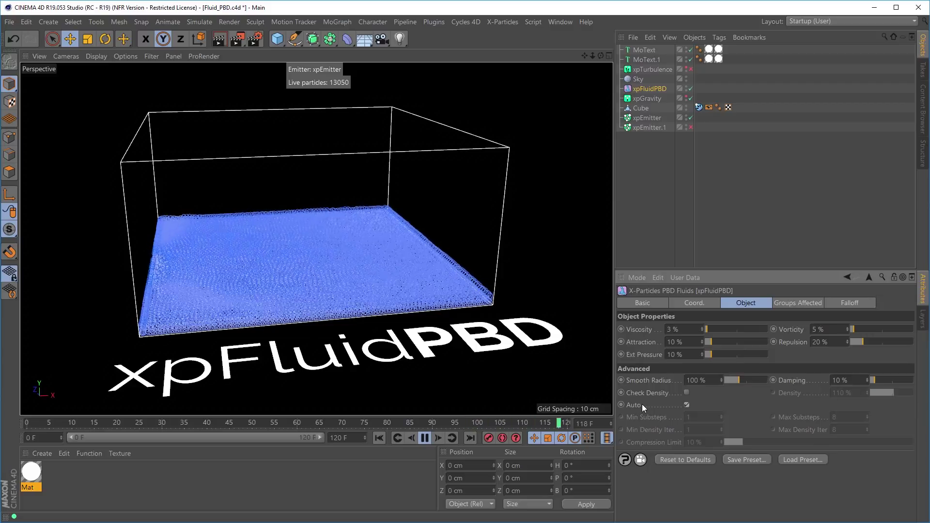
Uncheck Auto on the xpFluidPBD object's Object tab in Fluid_PBD.c4d.
left_click(686, 405)
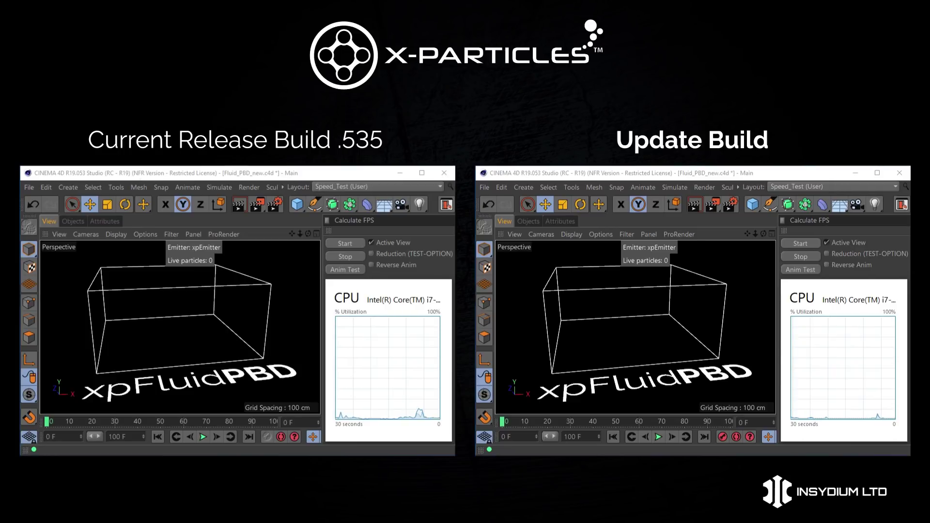
Run Anim Test on Fluid_PBD_new.c4d in both builds: 2.88 versus 7.33 fps.
left_click(338, 270)
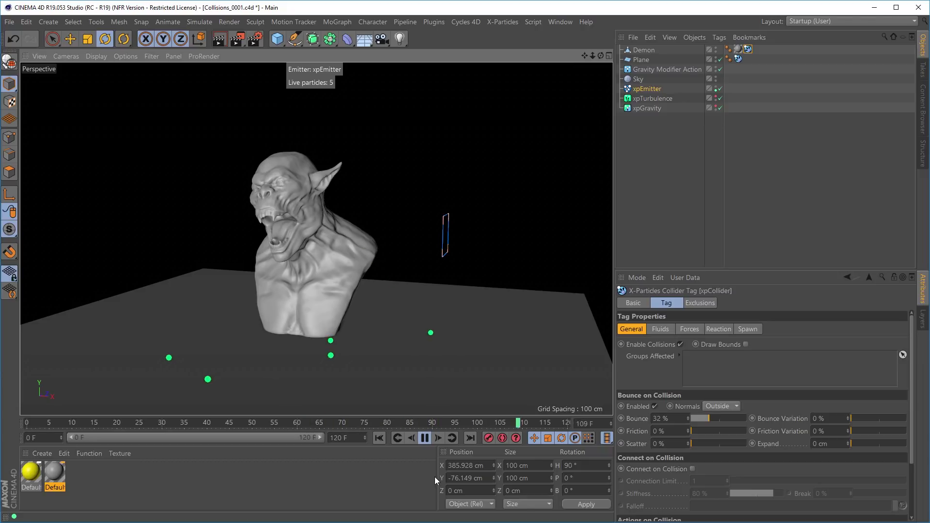
Zoom in on the Demon mesh, then zoom out and orbit around the bust as particles fall.
right_click_drag(315, 242, 450, 222, "alt")
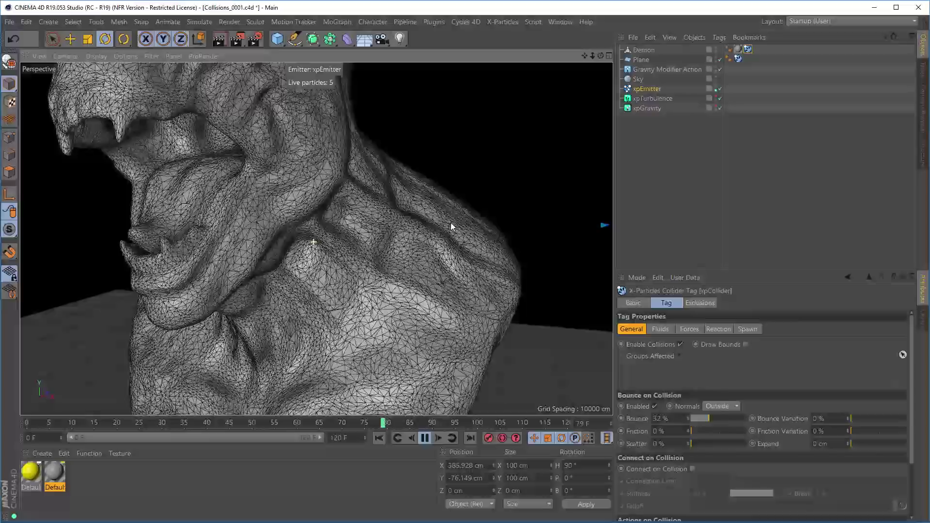
scroll(452, 221, "down", 3)
scroll(412, 225, "down", 5)
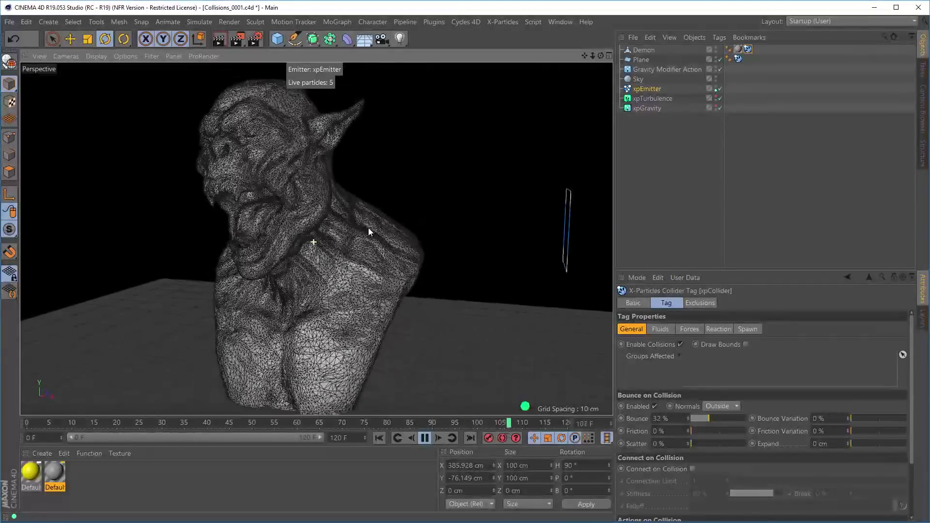
scroll(388, 242, "down", 3)
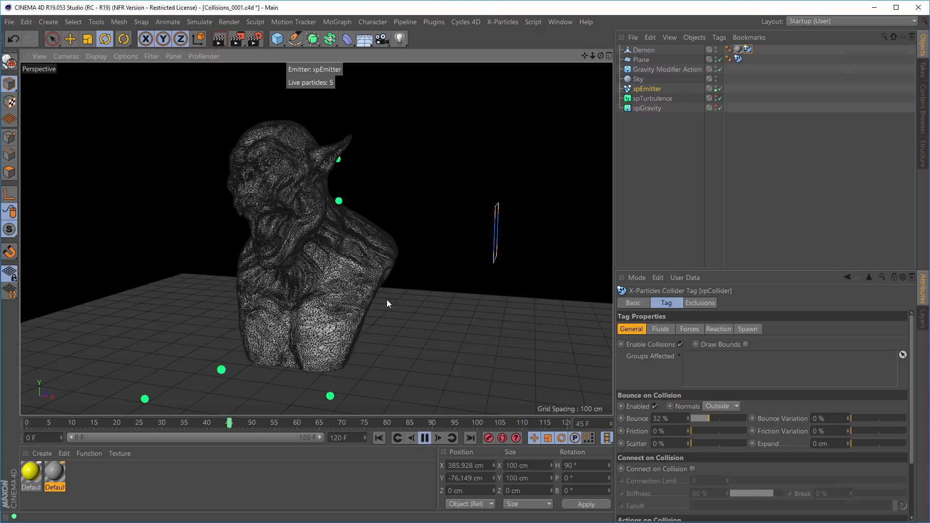
left_click_drag(356, 266, 353, 264, "alt")
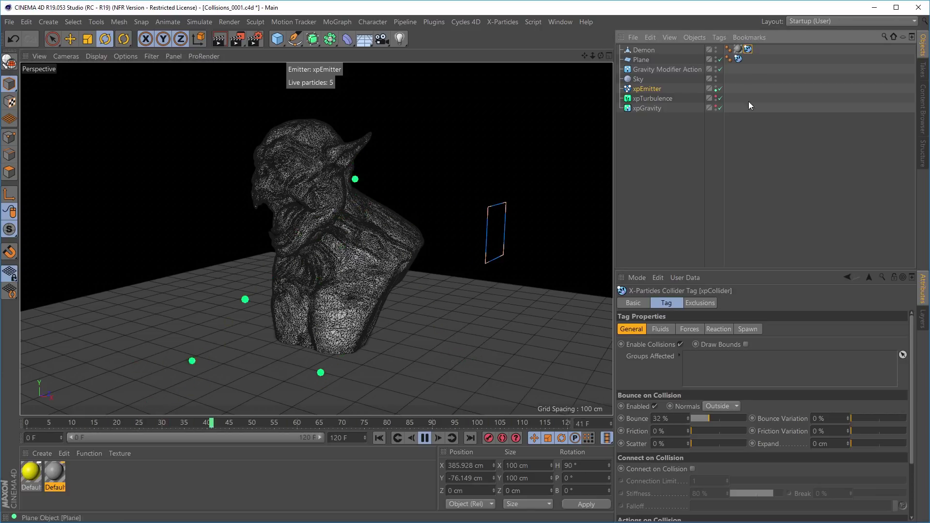
Enable Draw Bounds on the xpCollider tag and orbit and zoom around the demon's face.
left_click(746, 344)
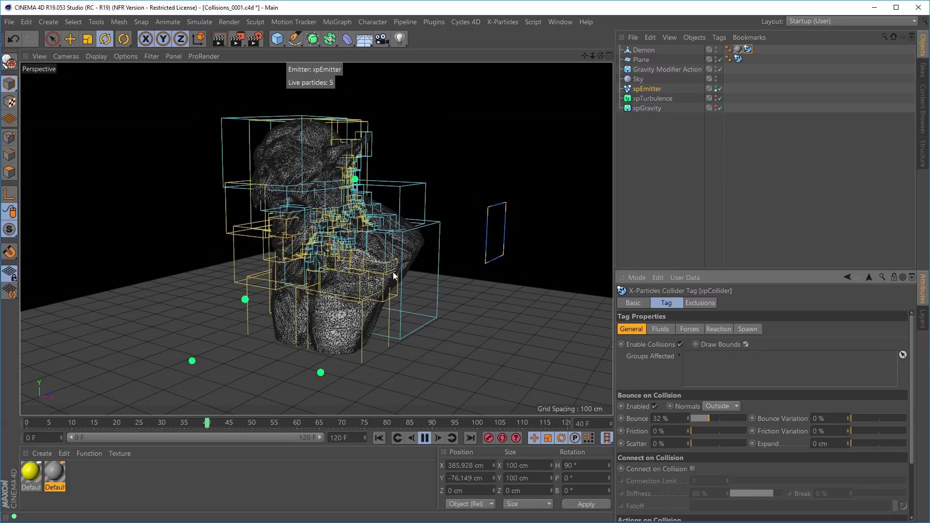
mouse_move(398, 277)
left_mouse_down("alt")
mouse_move(391, 248)
mouse_move(438, 238)
left_mouse_up("alt")
scroll(379, 254, "up", 5)
mouse_move(379, 254)
left_mouse_down("alt")
mouse_move(365, 246)
mouse_move(379, 233)
mouse_move(335, 219)
mouse_move(401, 244)
left_mouse_up("alt")
scroll(365, 247, "down", 5)
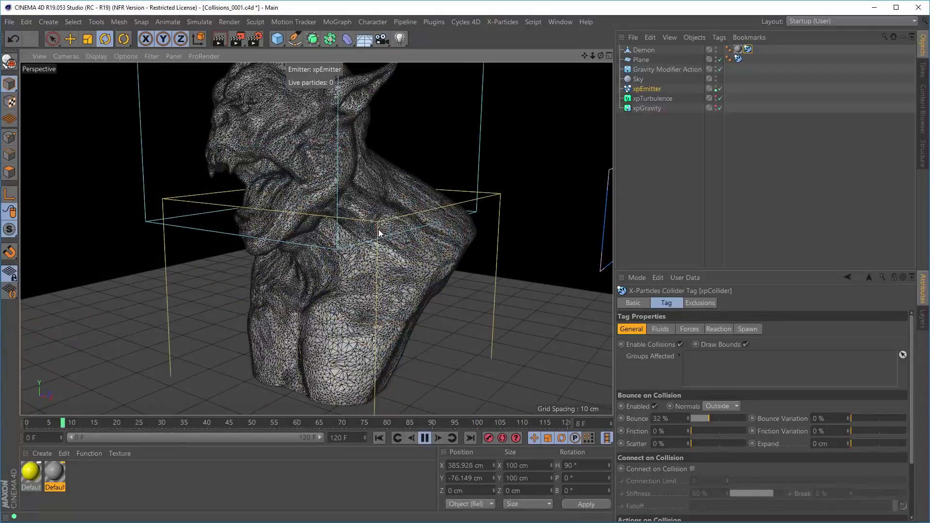
scroll(379, 233, "down", 5)
scroll(335, 219, "up", 5)
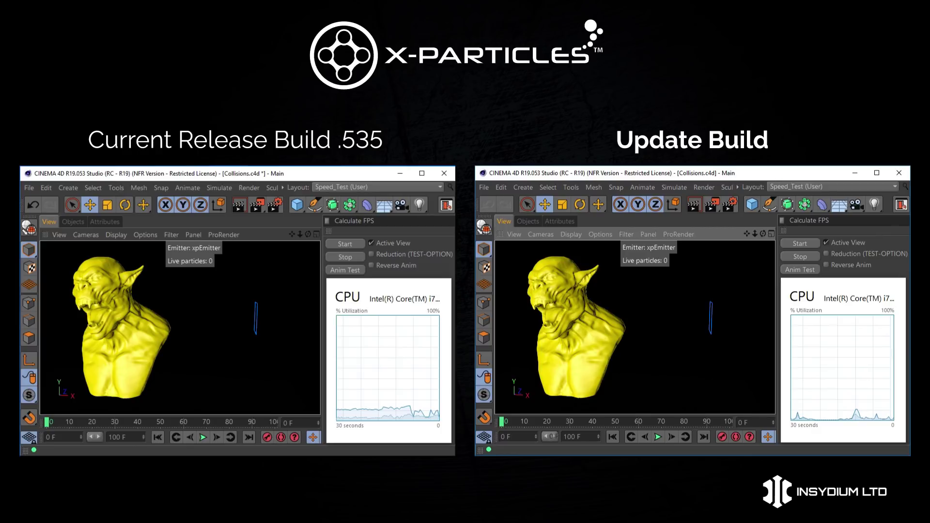
Run Anim Test on Collisions.c4d in both builds: 4.16 versus 67.36 fps.
left_click(797, 270)
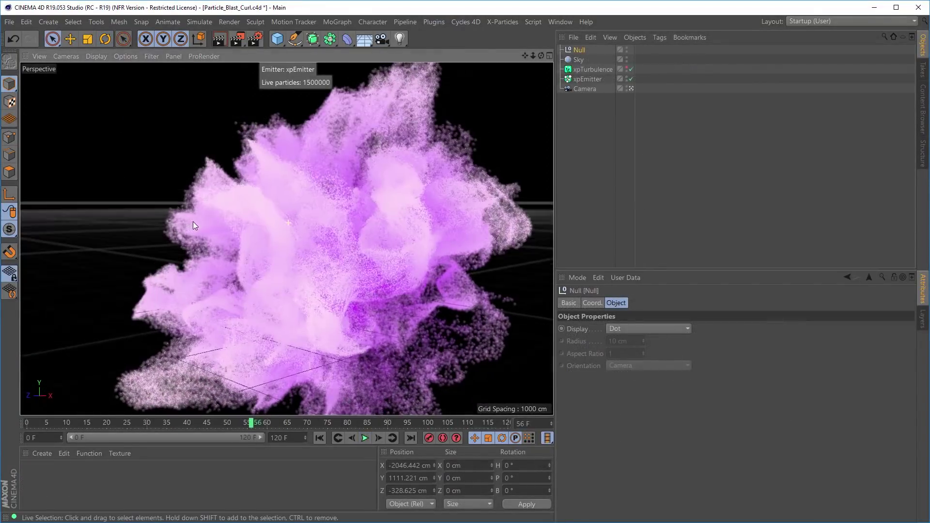
Orbit the Collisions viewport around the demon bust and its collider bounds.
left_click_drag(193, 222, 273, 241, "alt")
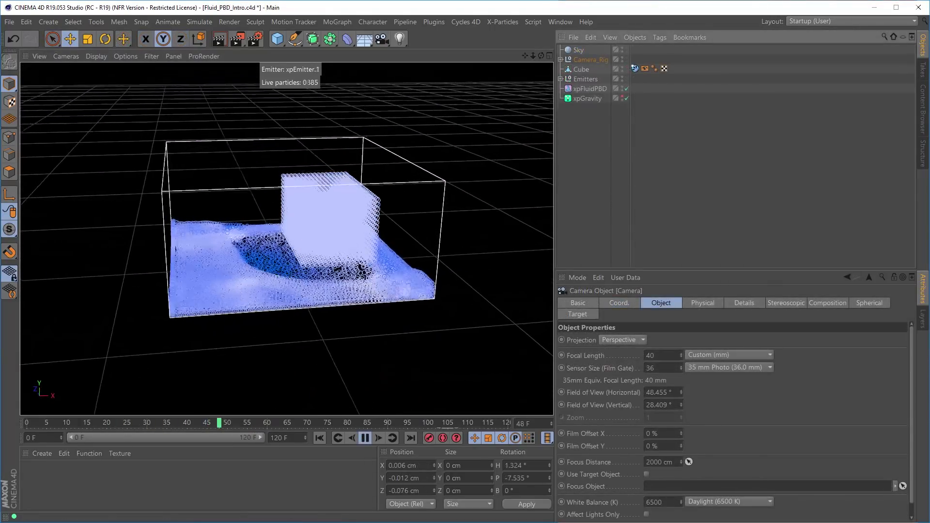